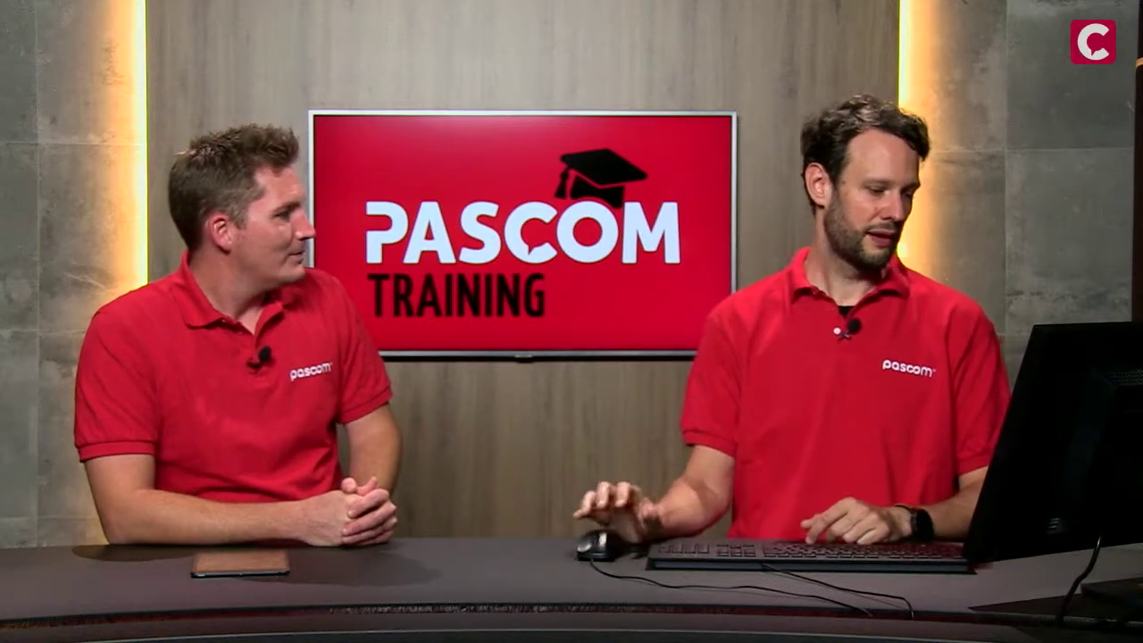
Step: Set the connector template to Fetch from url with a comma delimiter and Windows (CRLF) line separator, and save it
left_click(336, 401)
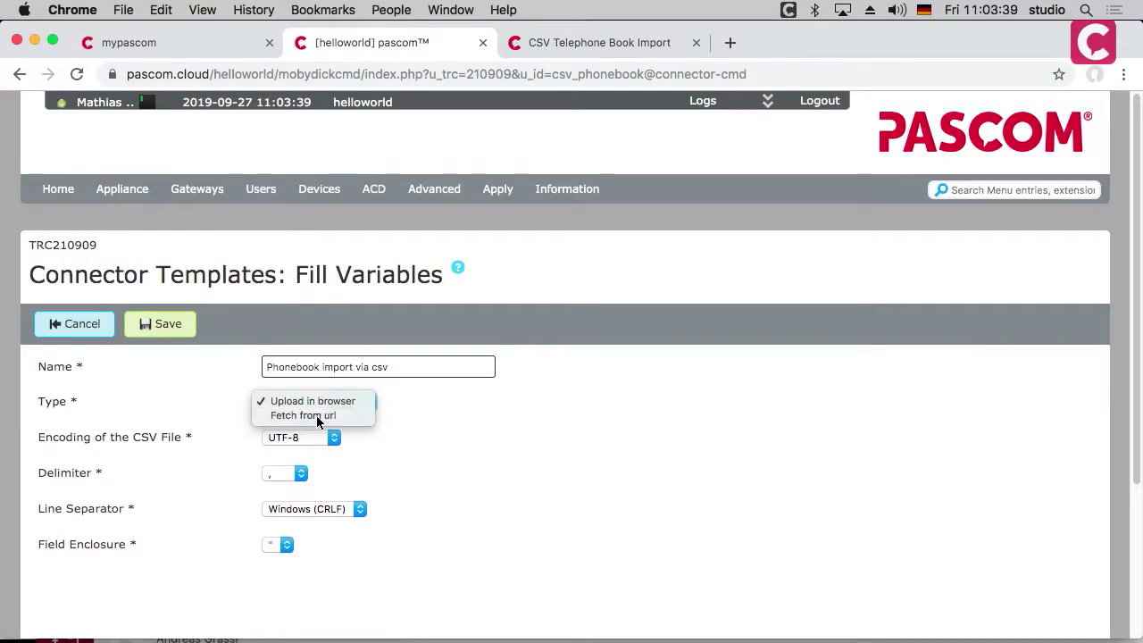
left_click(316, 416)
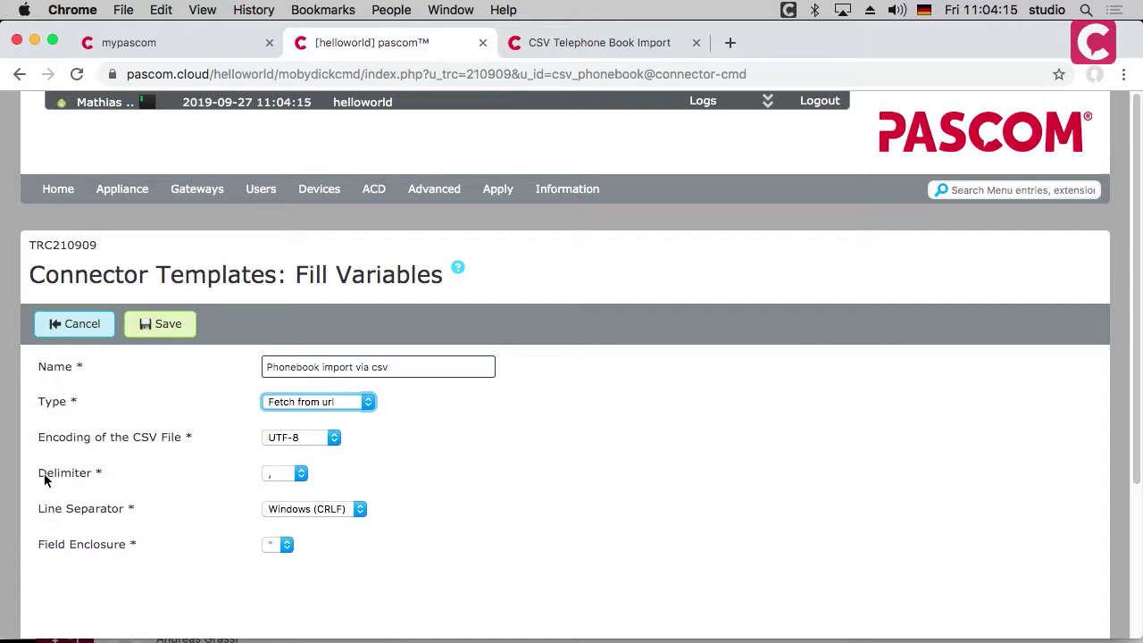
left_click(284, 474)
left_click(297, 477)
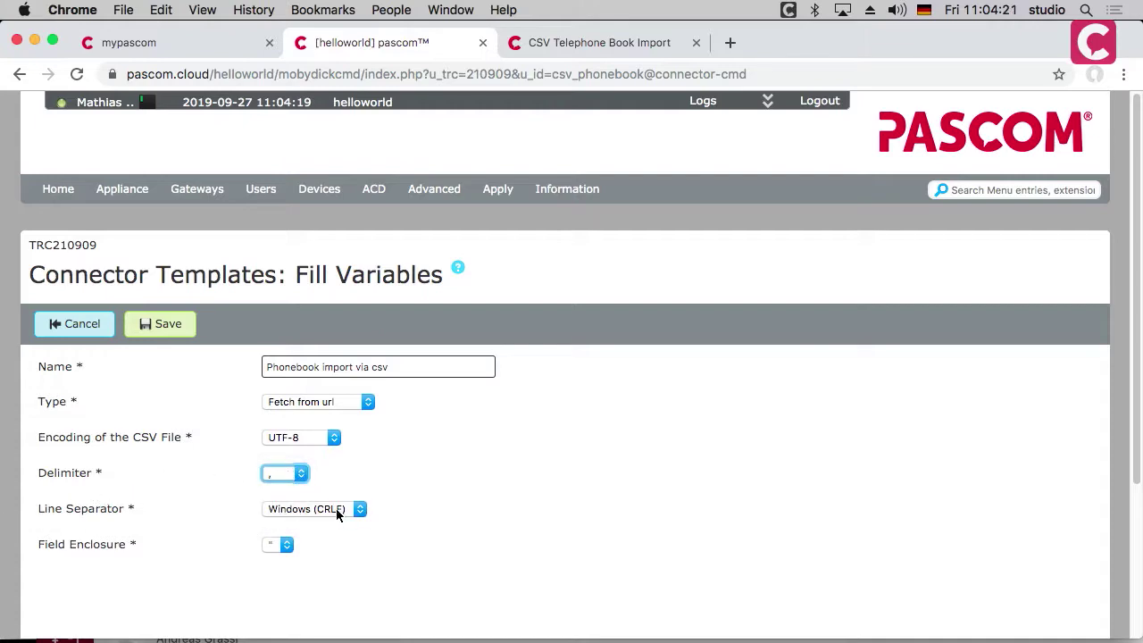
left_click(304, 514)
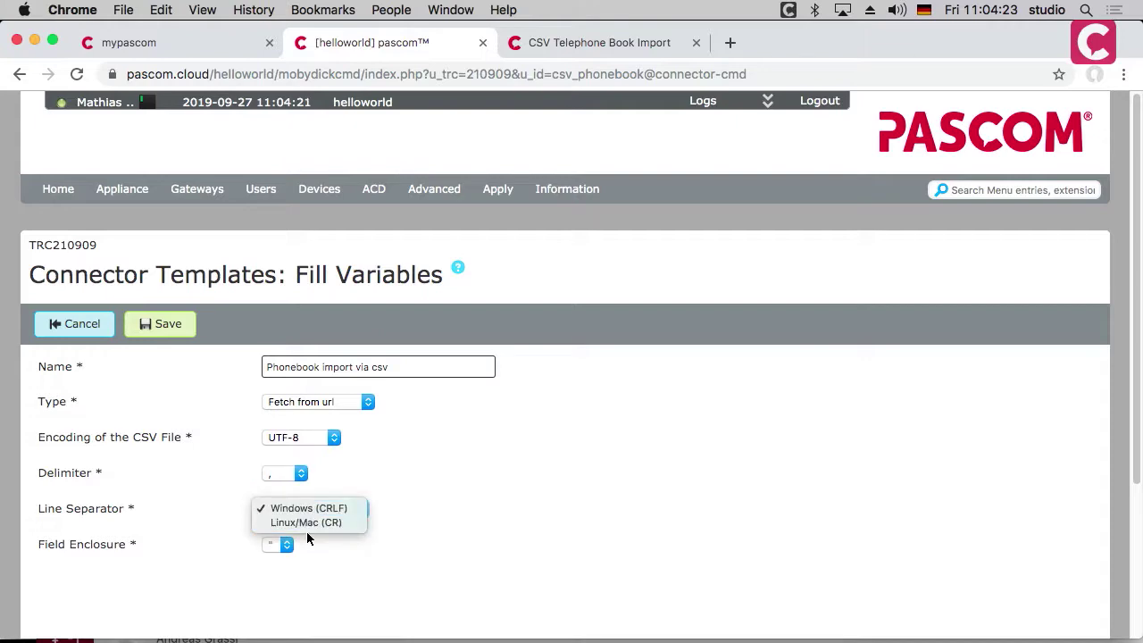
left_click(290, 510)
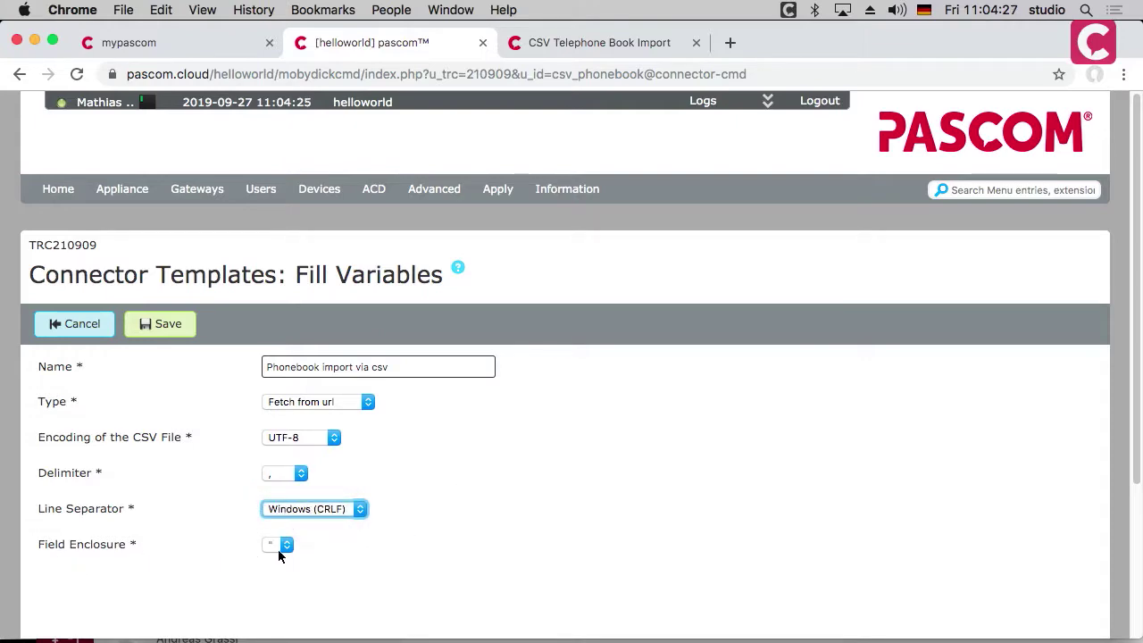
left_click(279, 548)
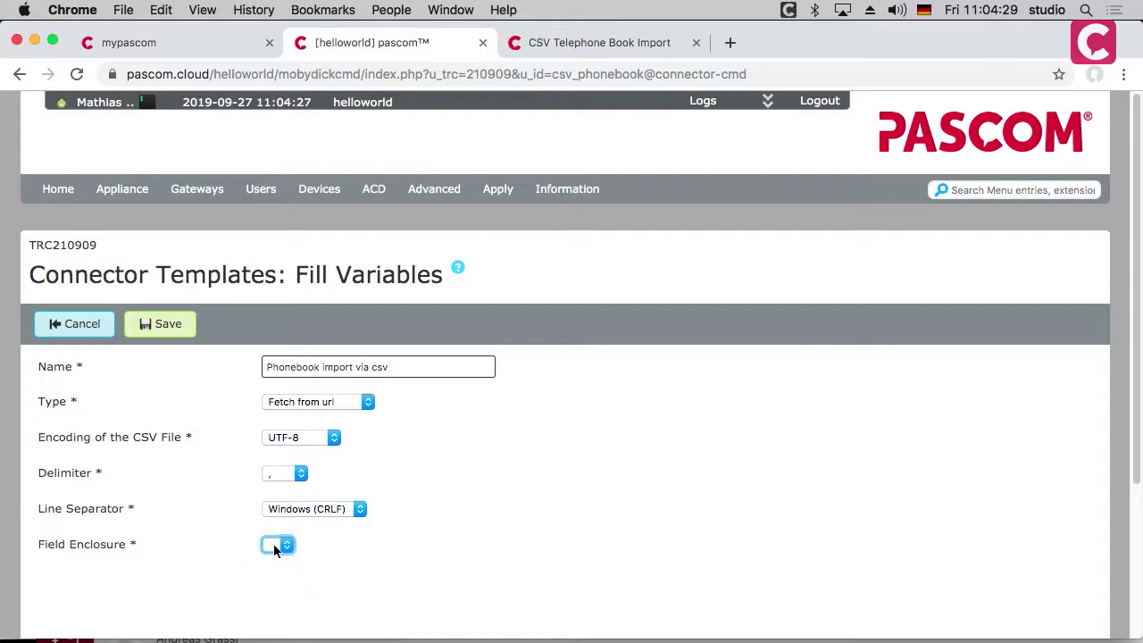
left_click(262, 544)
left_click(164, 326)
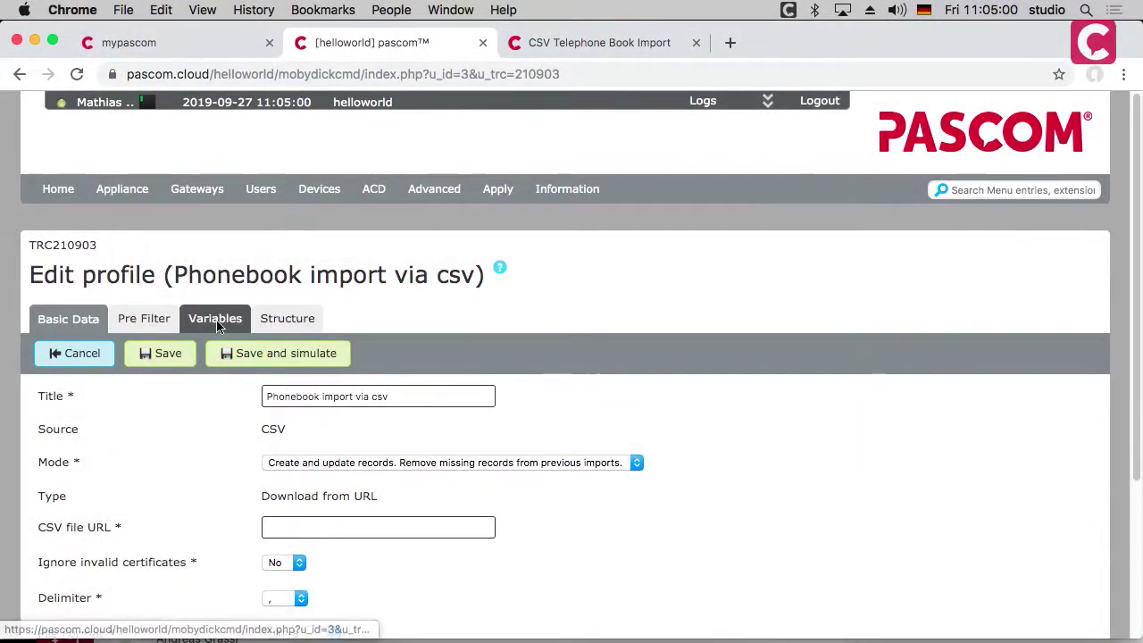
Step: Open the import profile's variables, and copy the placeholder name Customernumber from the structure example in the CSV Telephone Book Import documentation
left_click(218, 318)
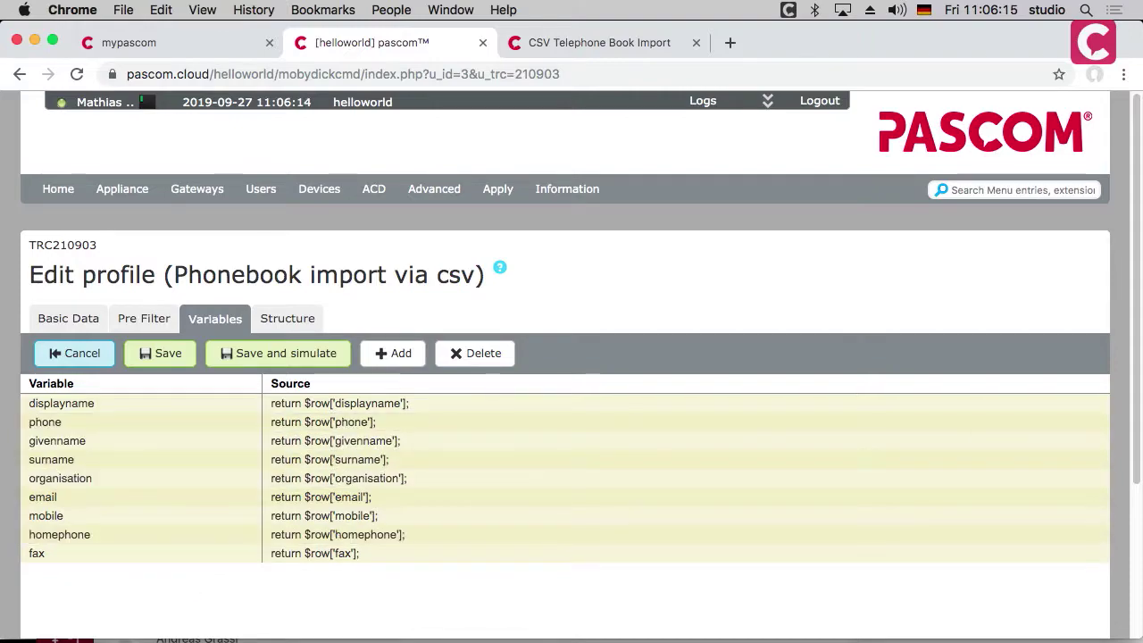
mouse_move(571, 641)
left_click(613, 44)
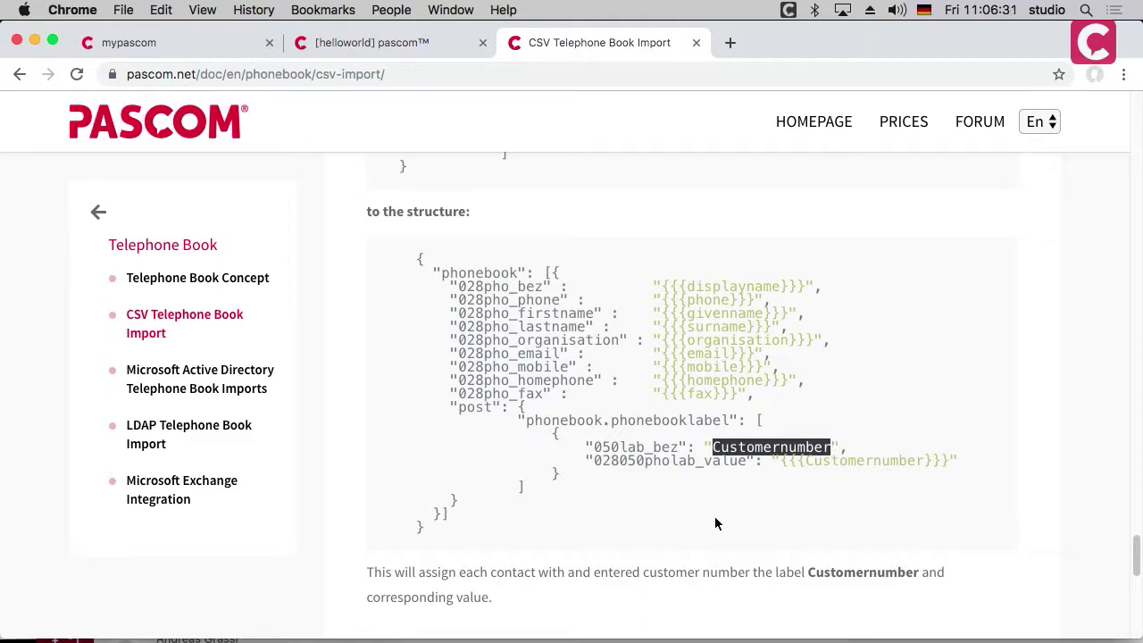
left_click_drag(805, 460, 915, 466)
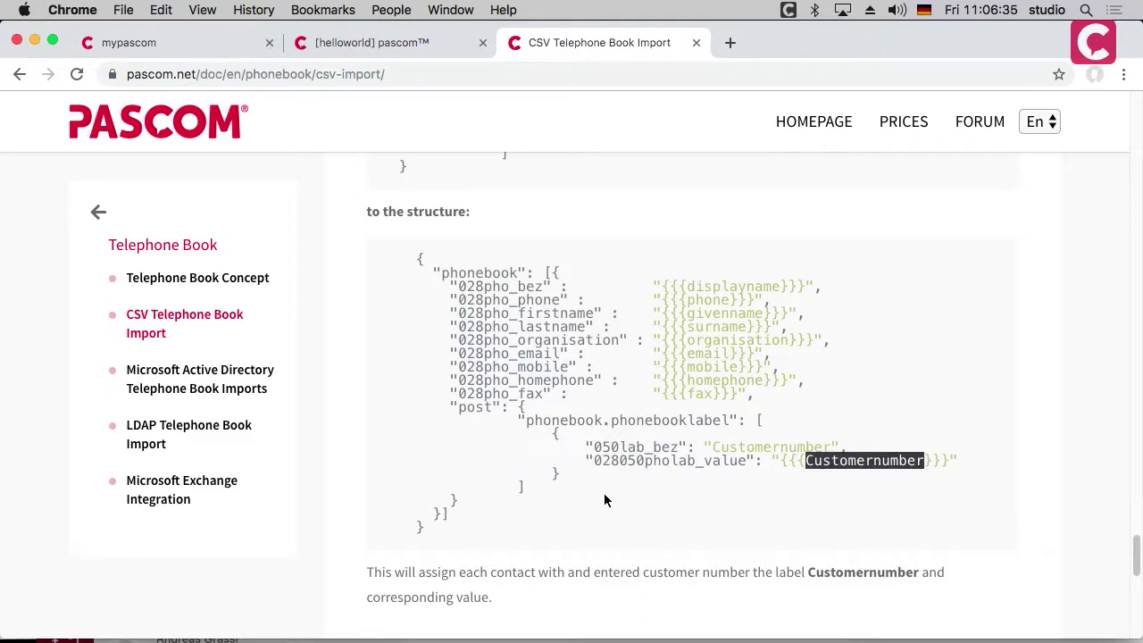
Step: Add a new variable named Customernumber to the Phonebook import via csv profile
left_click(370, 43)
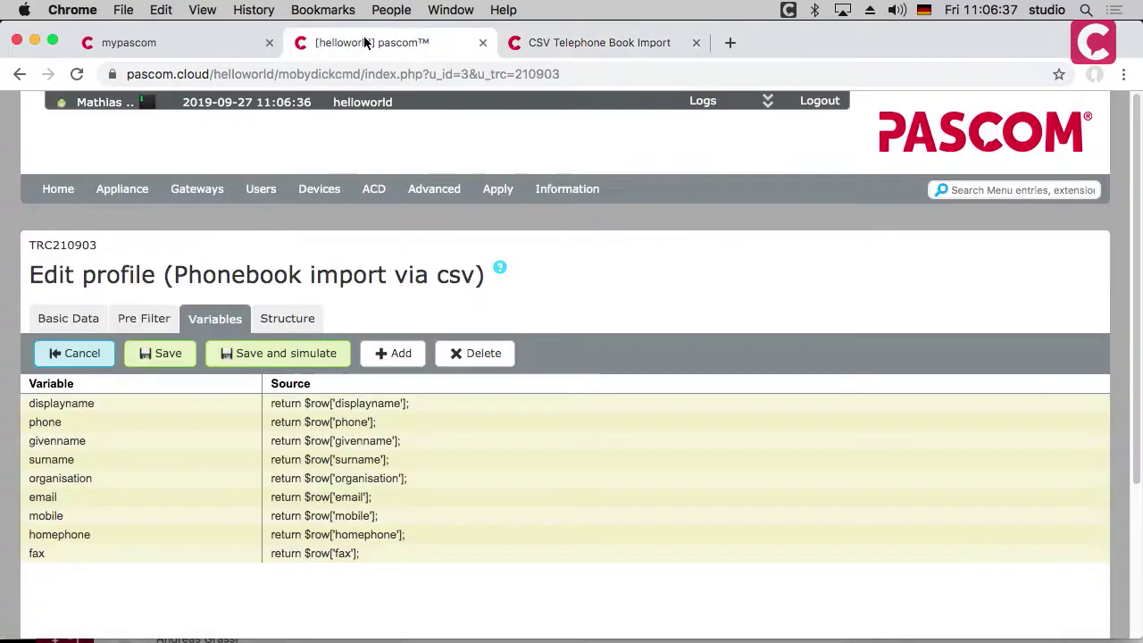
left_click(398, 353)
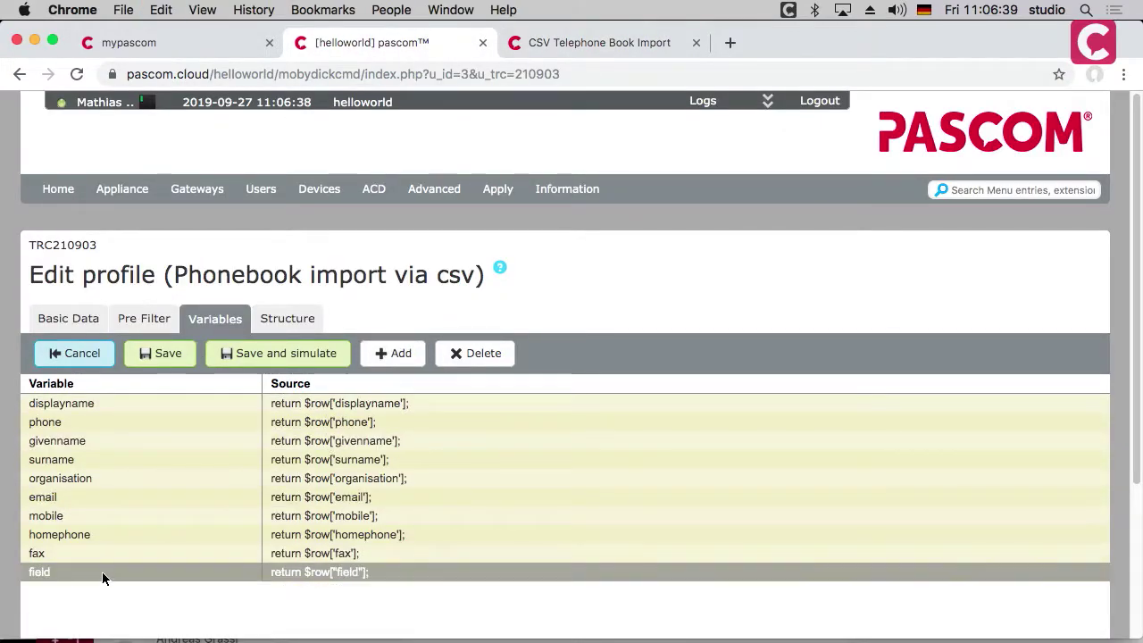
left_click(58, 572)
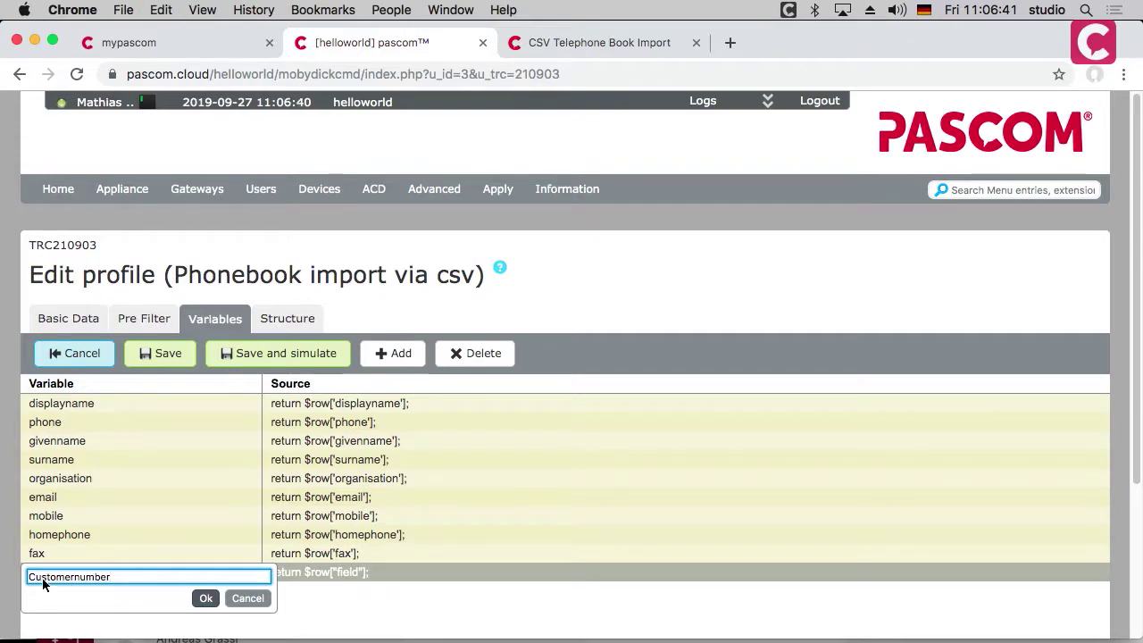
left_click(206, 598)
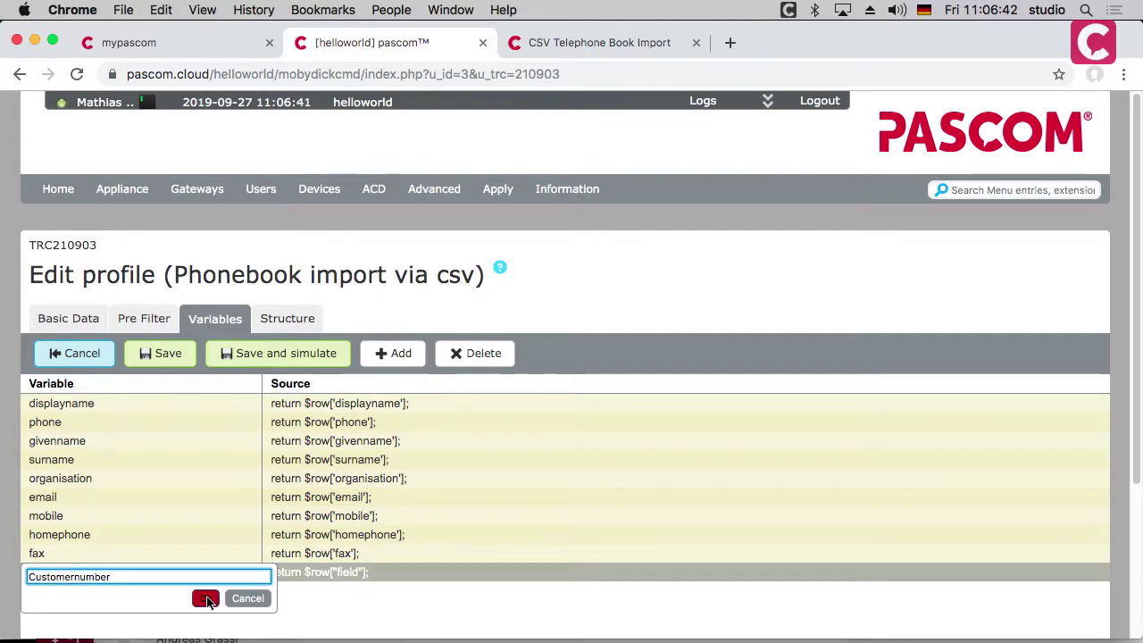
Step: Set the source of the Customernumber variable to return $row["customernumber"];
left_click(350, 573)
double_click(339, 577)
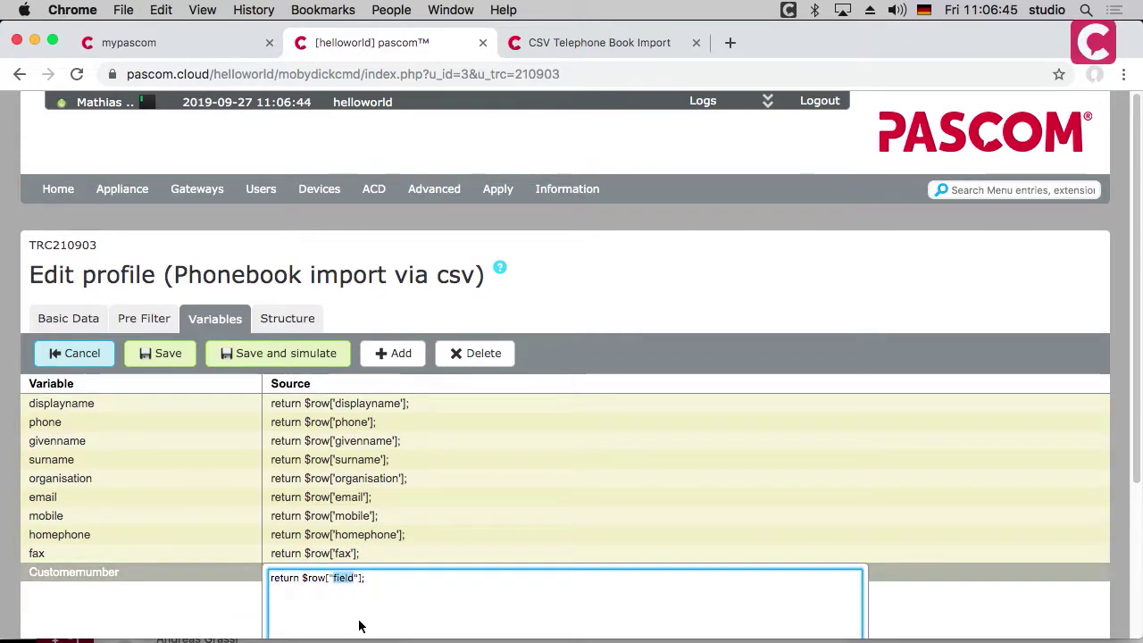
type("Customernumber")
left_click(335, 581)
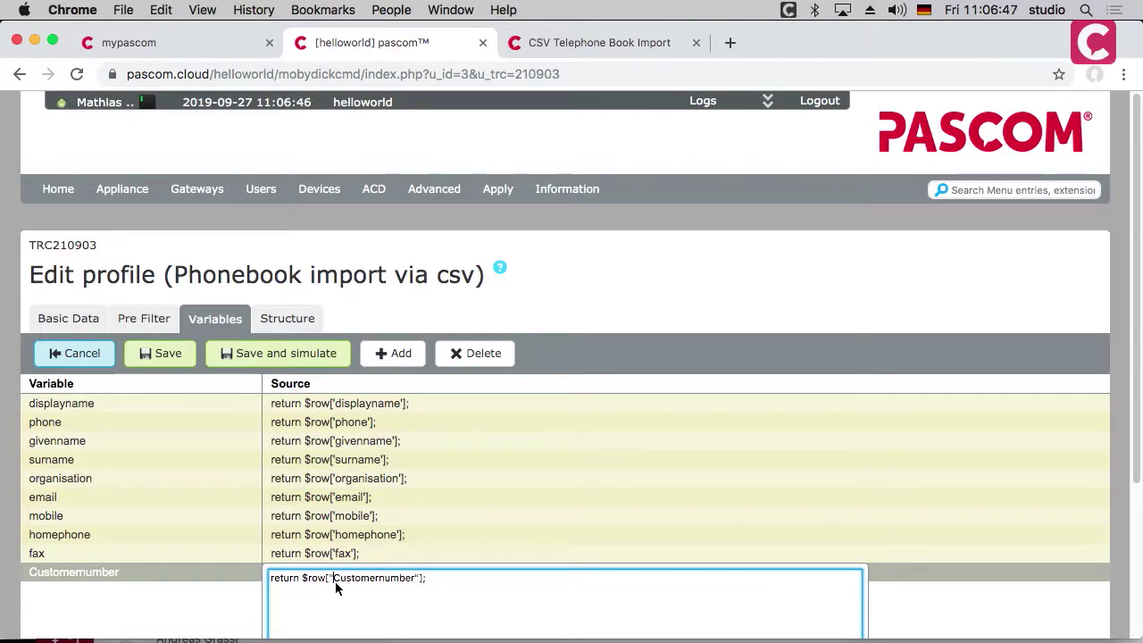
key("Delete")
type("c")
left_click(980, 612)
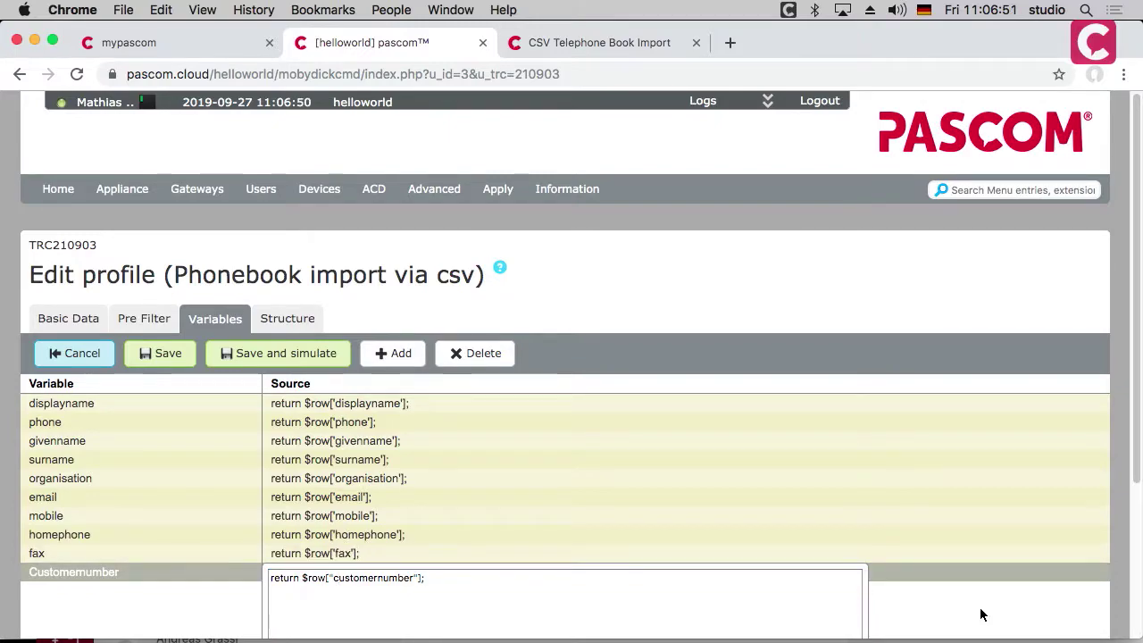
scroll(541, 617, "down", 5)
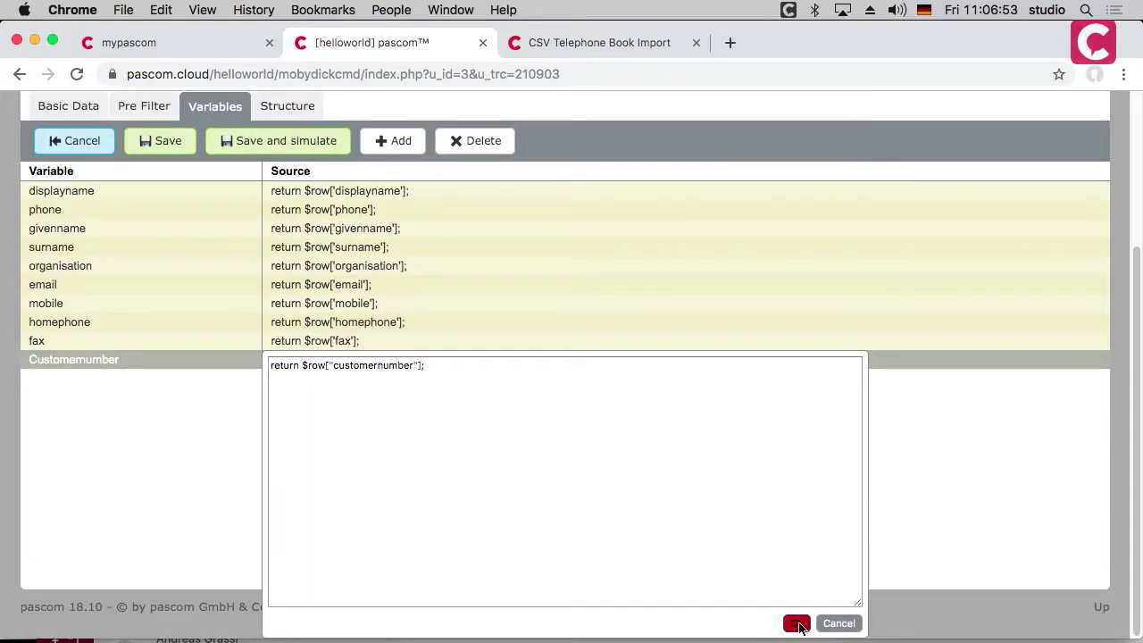
left_click(797, 624)
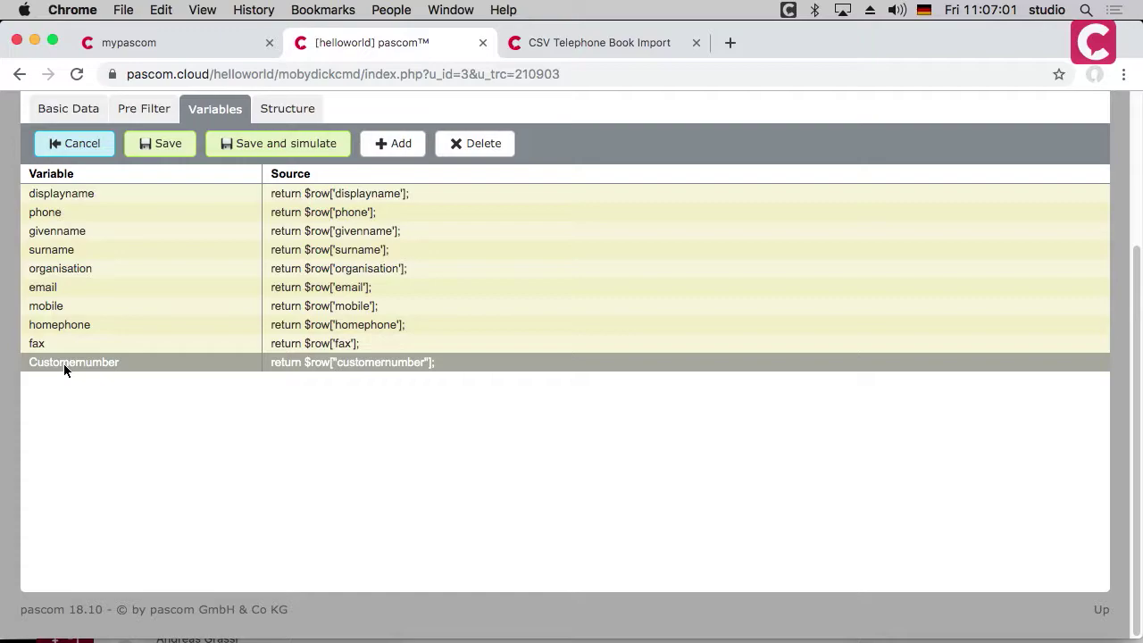
Step: Examine the structure of the imported data and compare its phonebook fields with the variables defined in the profile
scroll(307, 389, "up", 3)
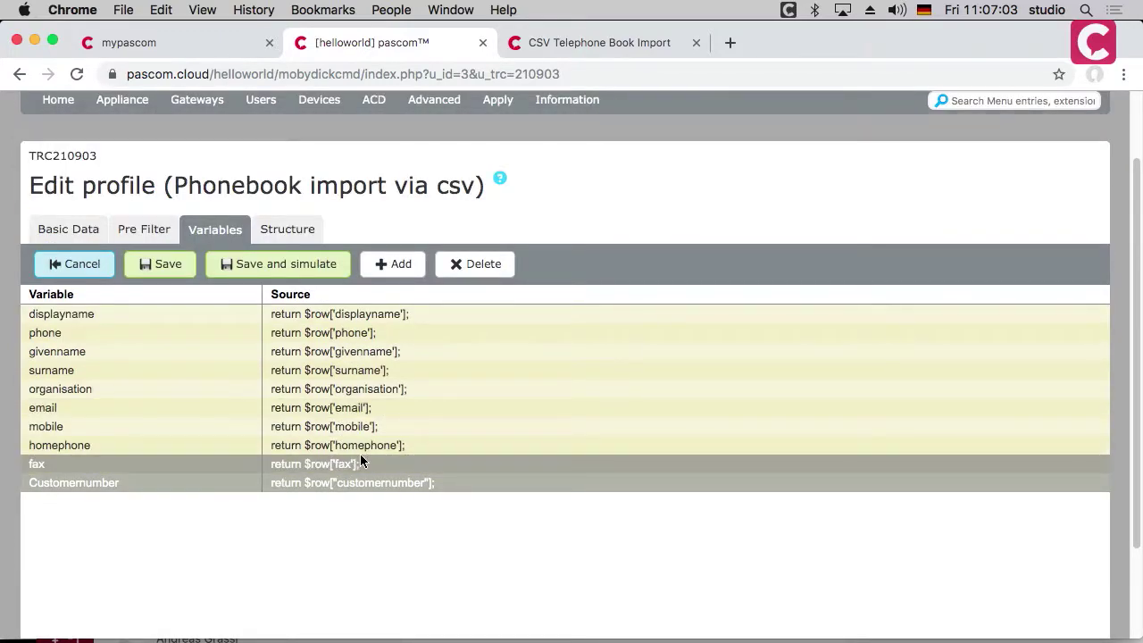
left_click(287, 231)
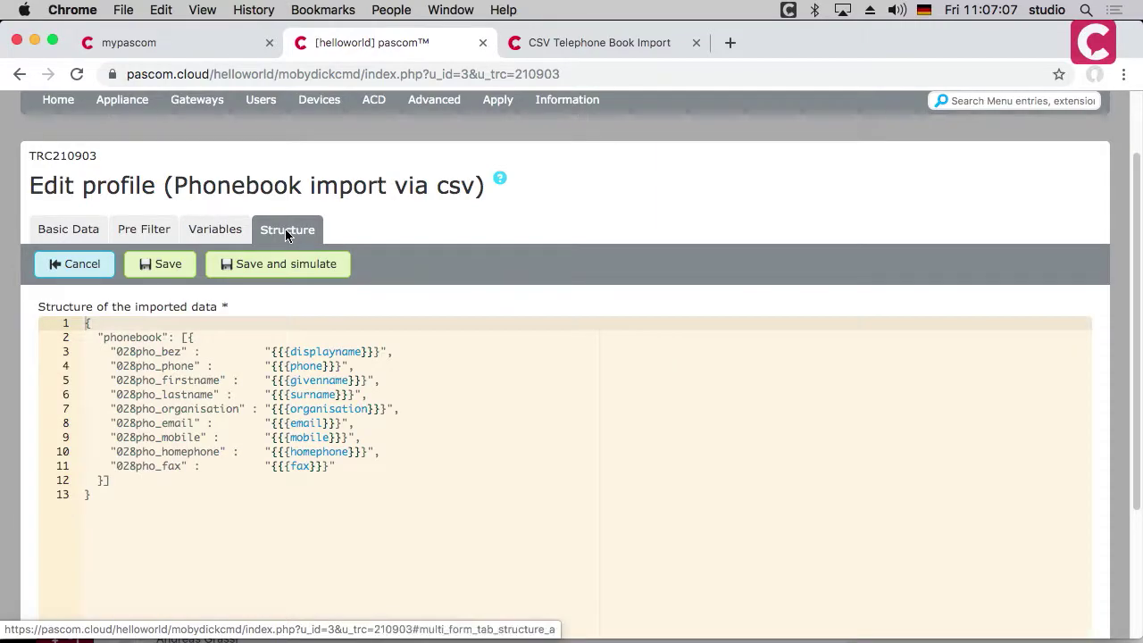
double_click(112, 341)
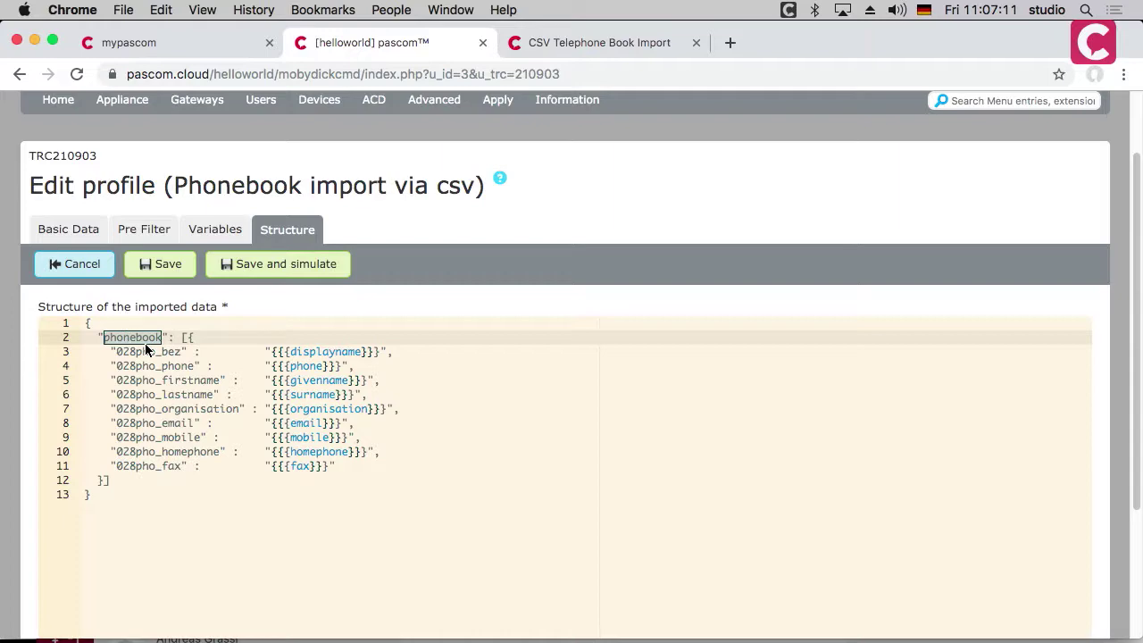
double_click(146, 352)
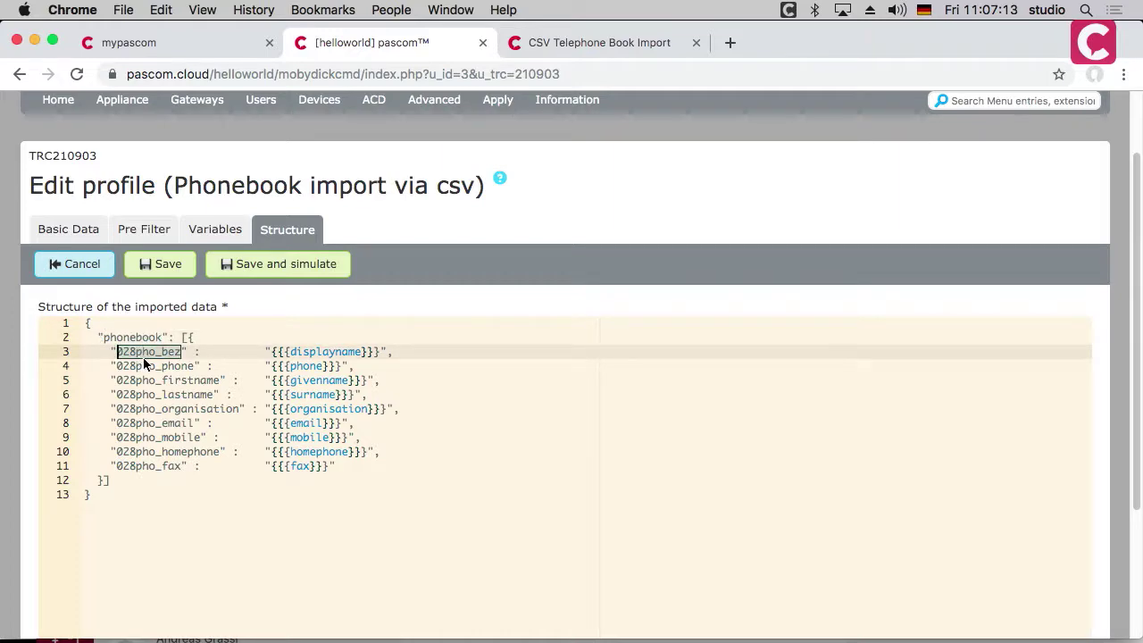
left_click(142, 367)
double_click(140, 394)
double_click(146, 408)
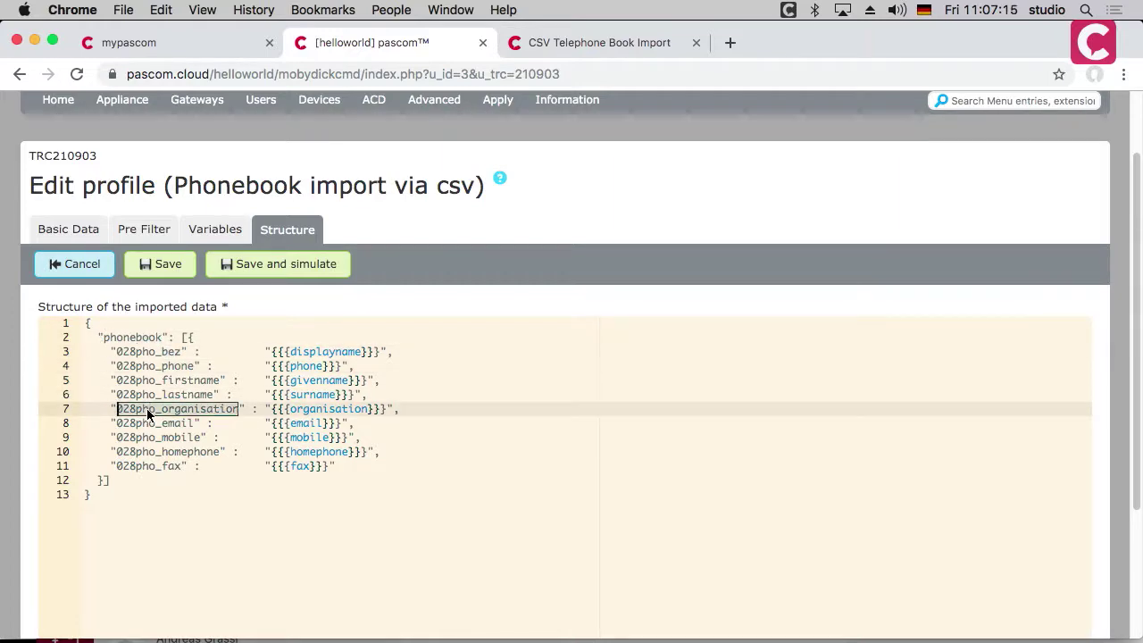
left_click(150, 465)
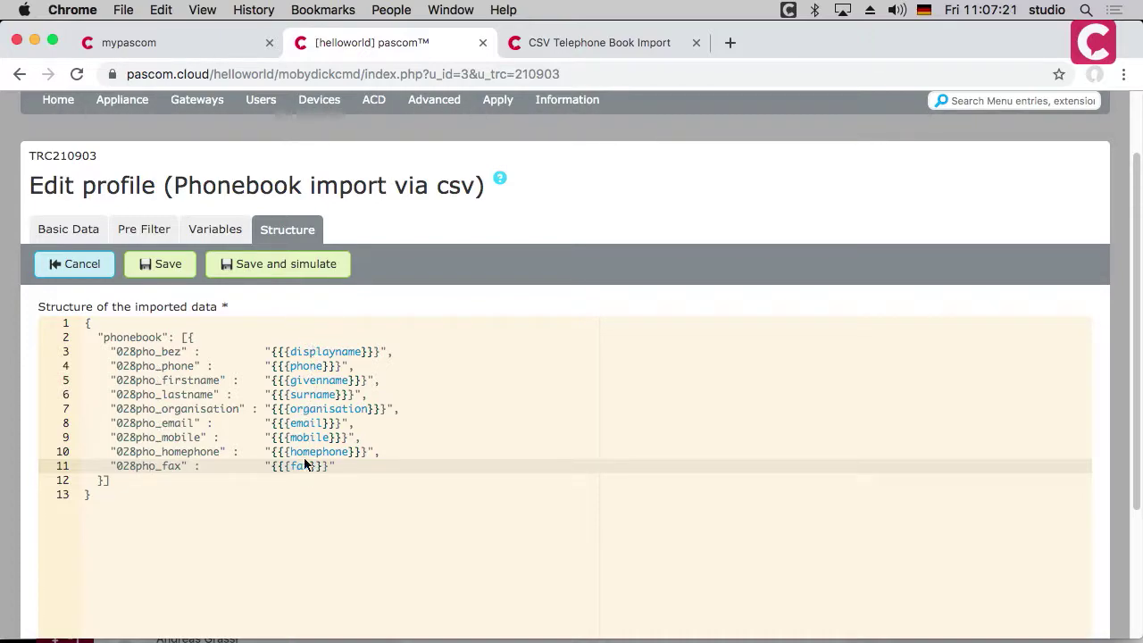
left_click(216, 230)
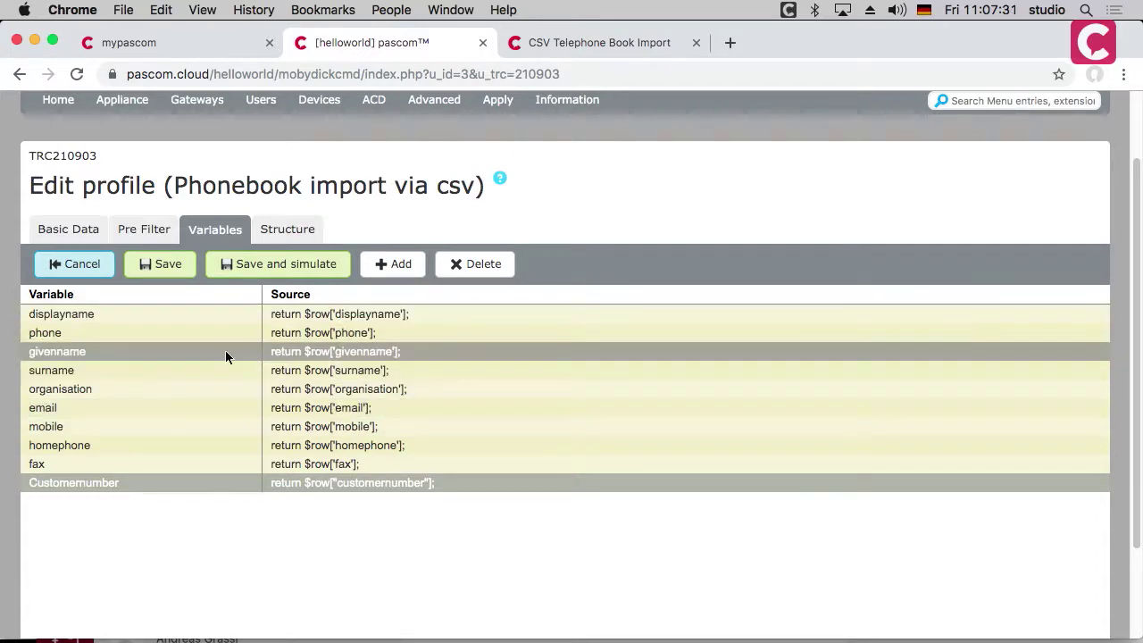
left_click(287, 230)
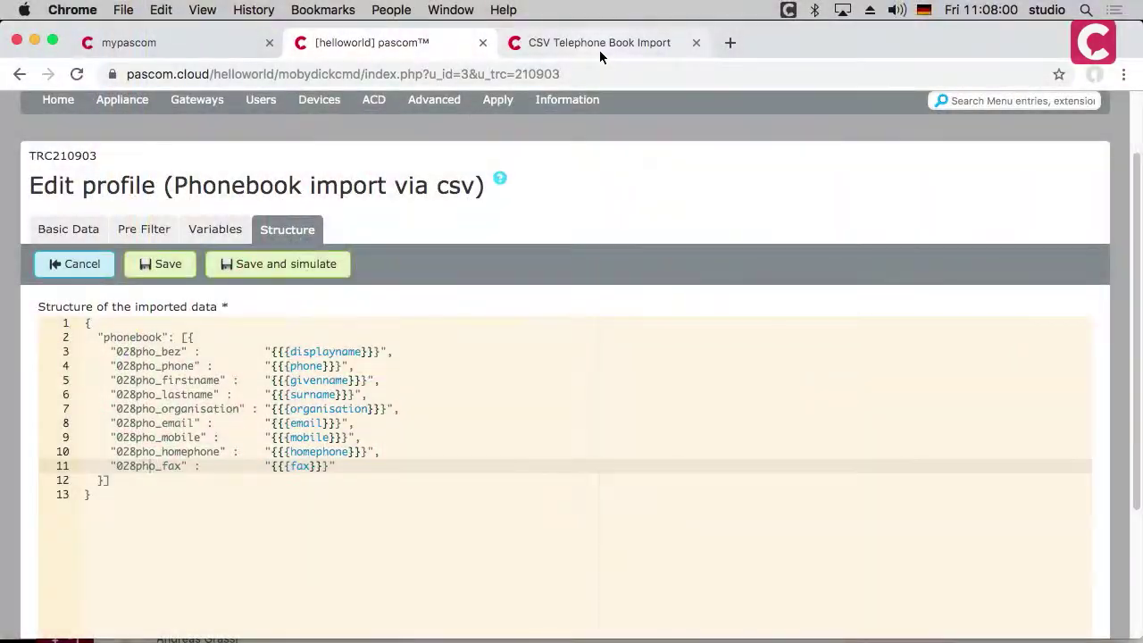
Step: Copy the complete structure example with the phonebook.phonebooklabel block for Customernumber from the CSV Telephone Book Import documentation
left_click(600, 45)
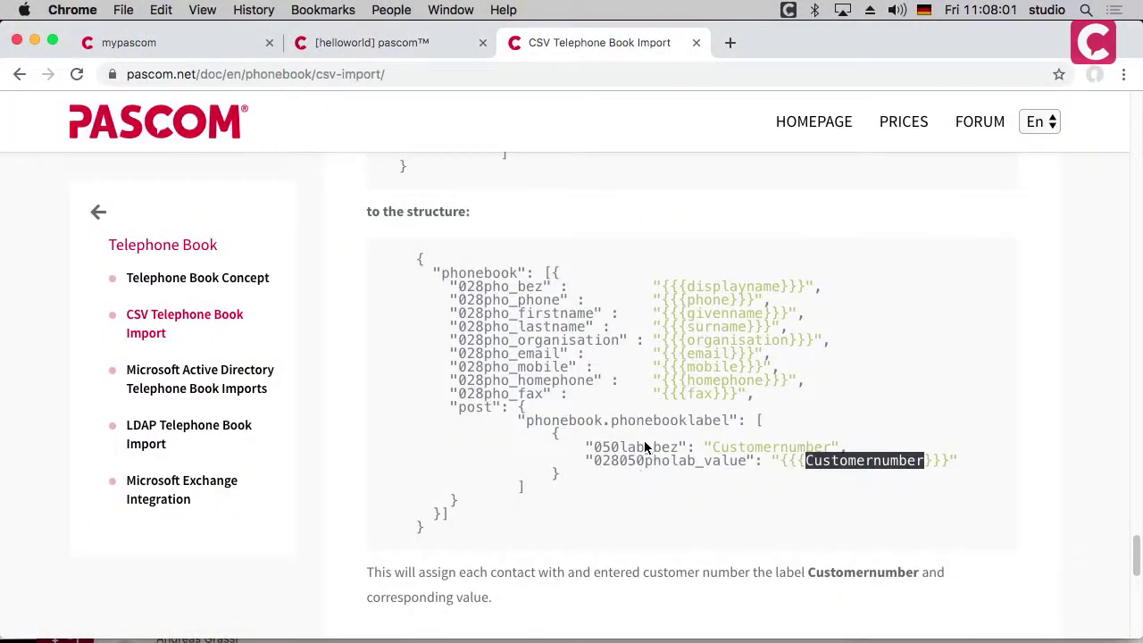
left_click(403, 273)
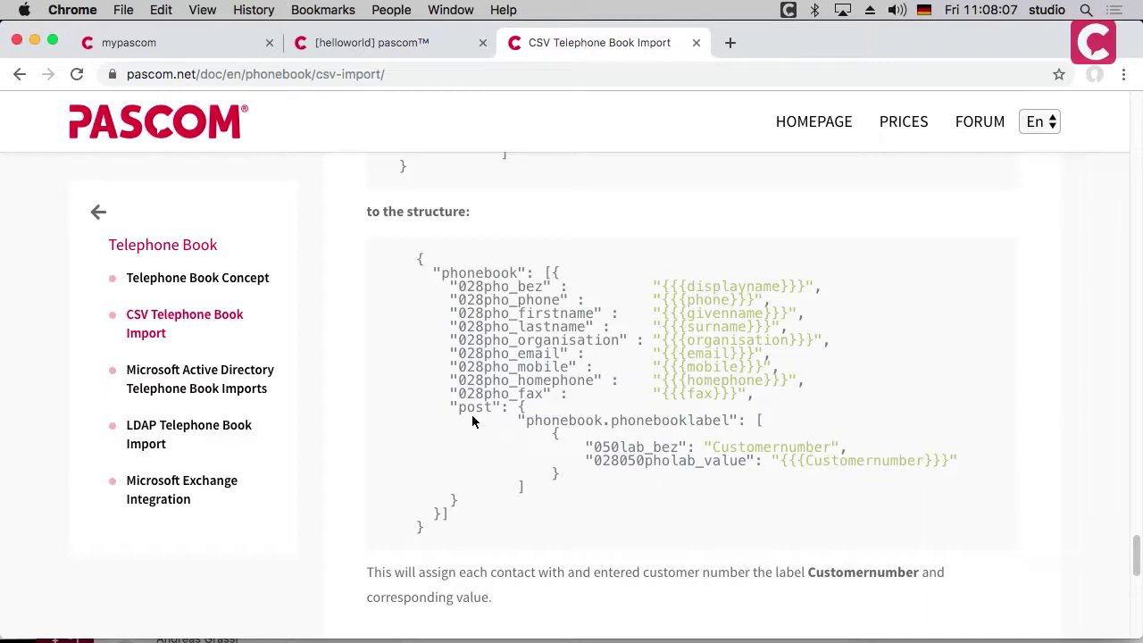
left_click_drag(505, 413, 608, 498)
left_click(608, 498)
left_click_drag(464, 533, 386, 266)
key("super+c")
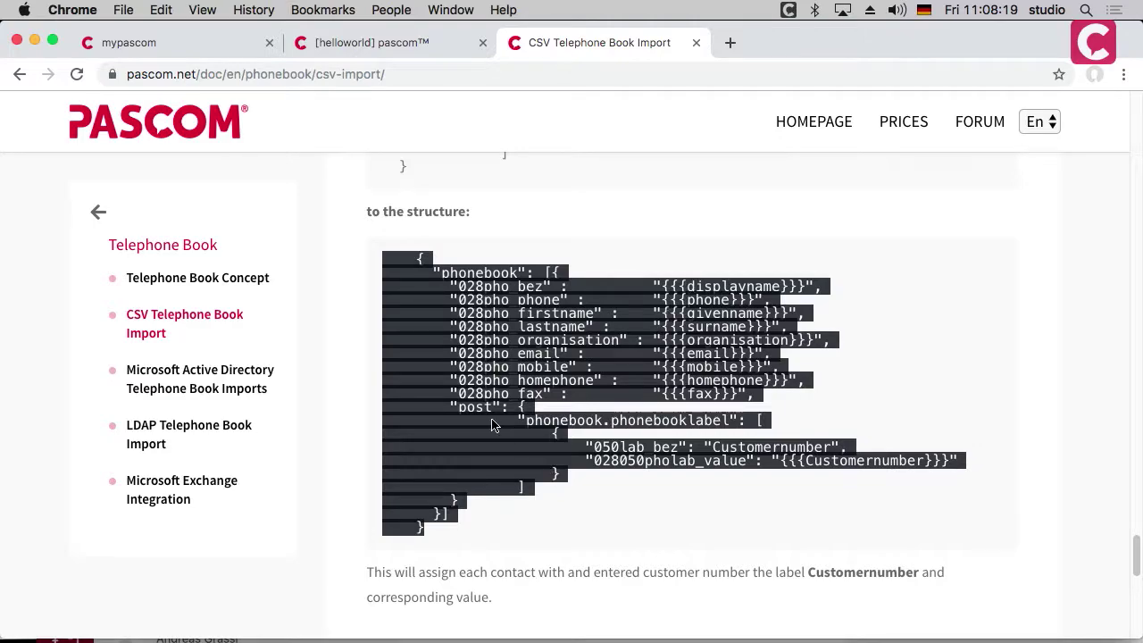
Step: Replace the profile's entire structure of the imported data with the copied Customernumber example and save the profile
left_click(396, 42)
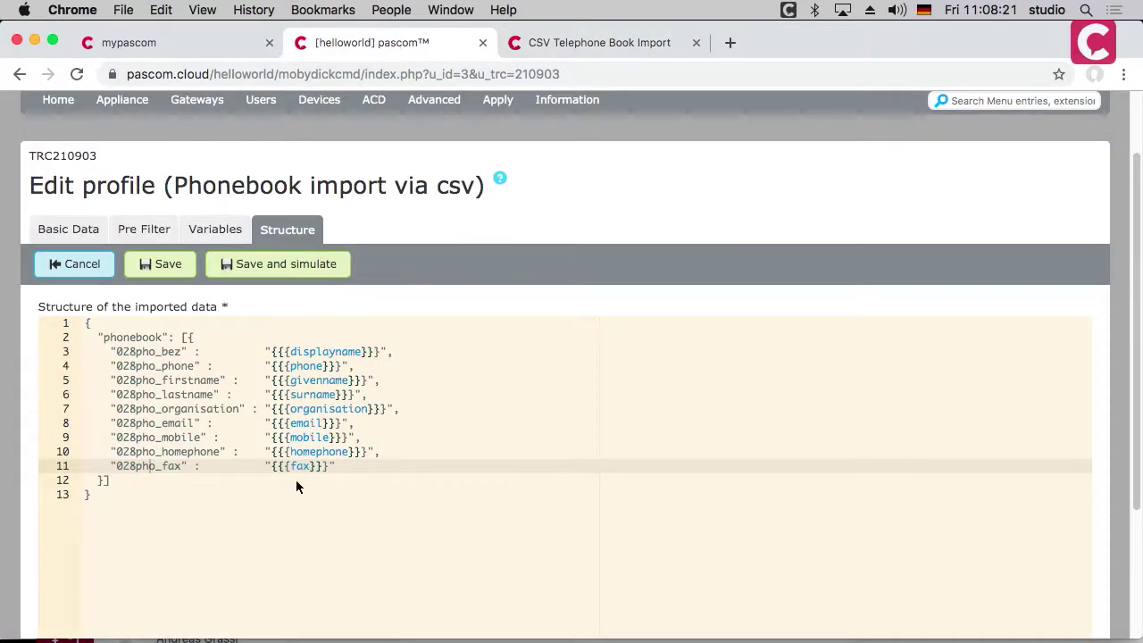
left_click_drag(96, 495, 42, 305)
key("super+v")
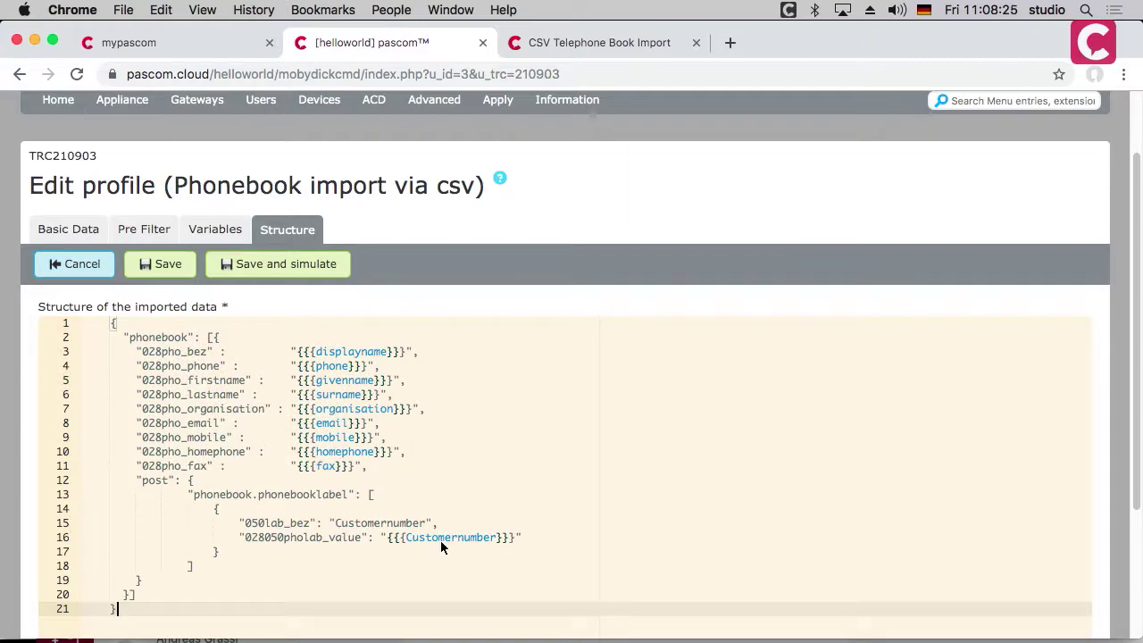
double_click(373, 524)
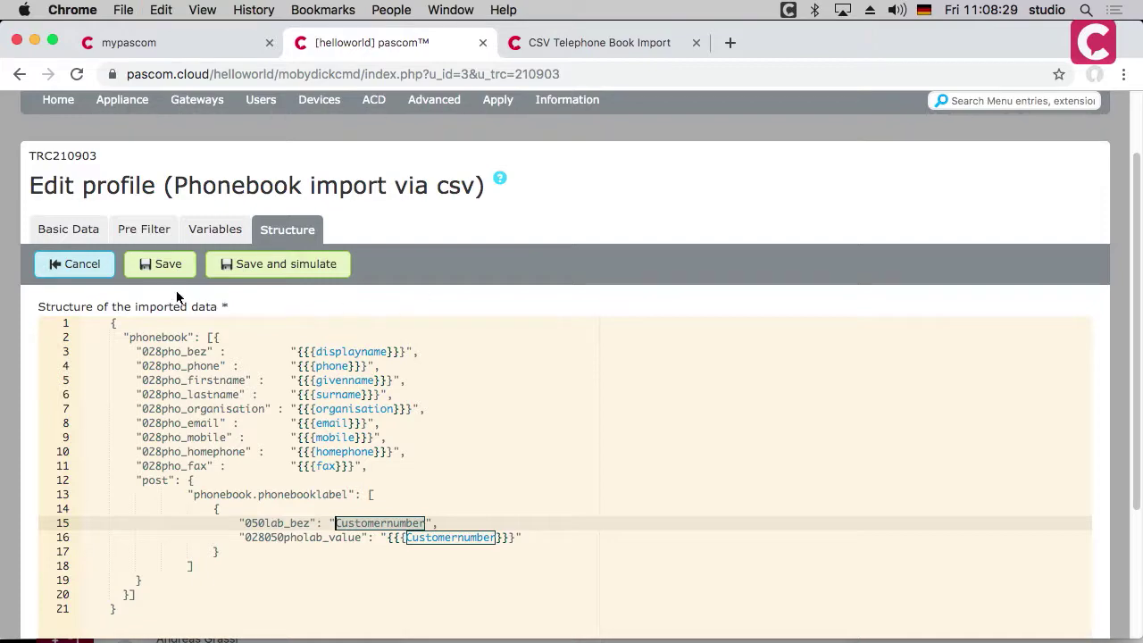
left_click(168, 266)
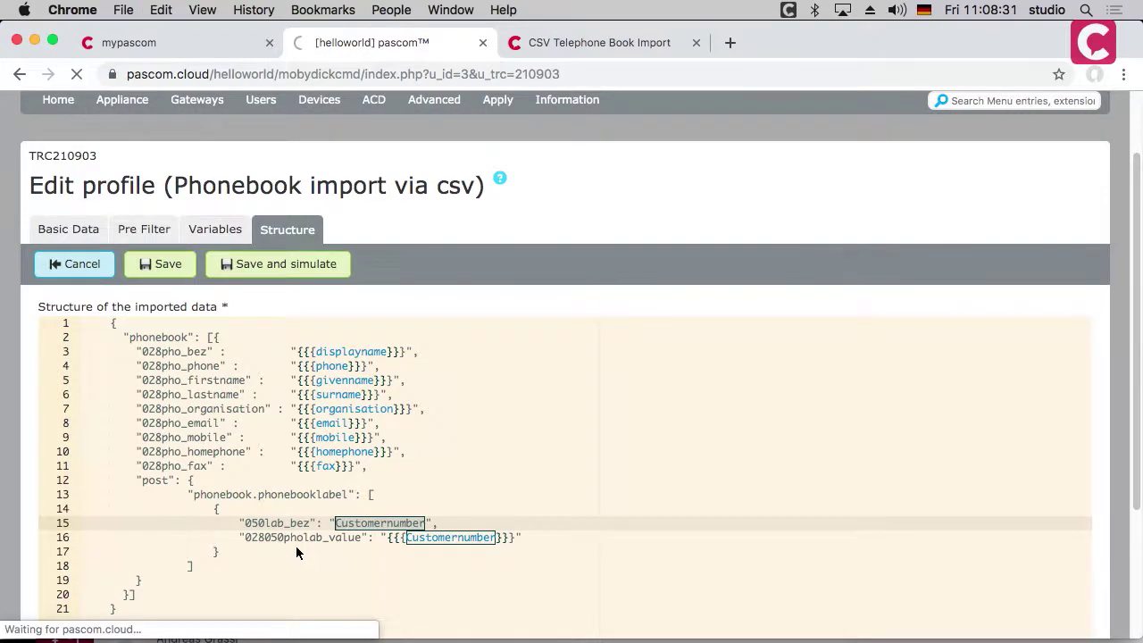